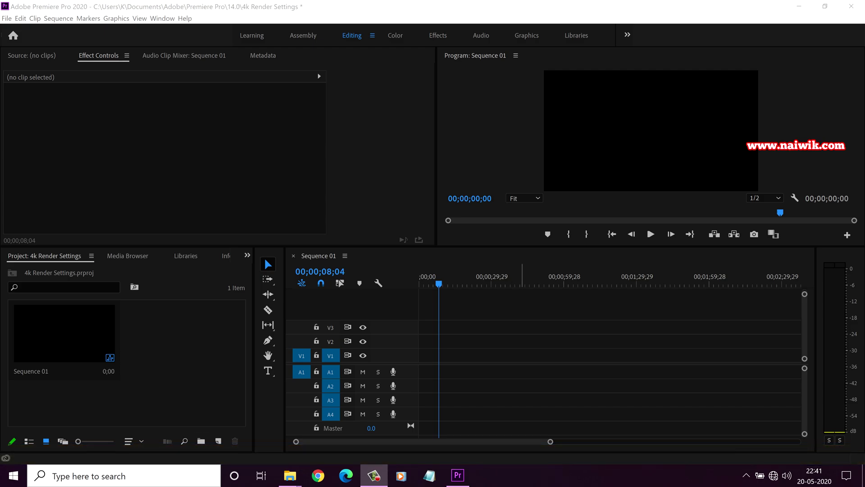
Import 8.mp4 from the Grill 9 folder and place it at the start of track V1, returning the playhead to the beginning.
key(ctrl+i)
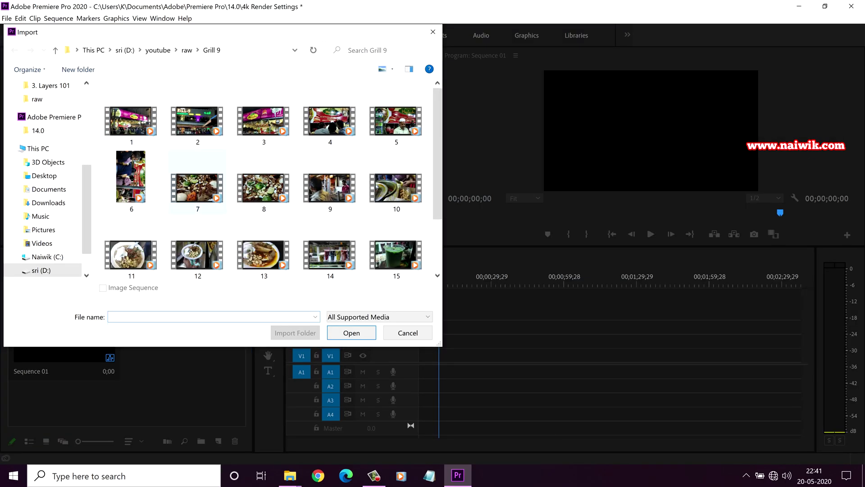
double_click(263, 188)
drag(177, 334, 424, 356)
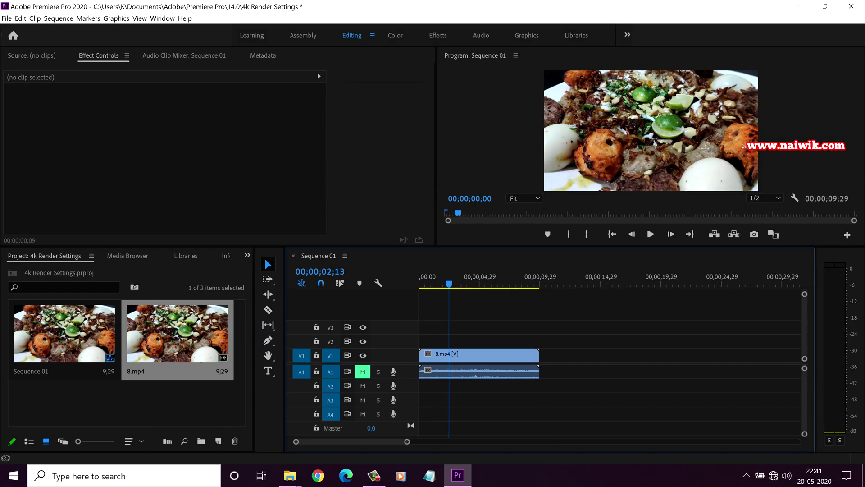
key(Home)
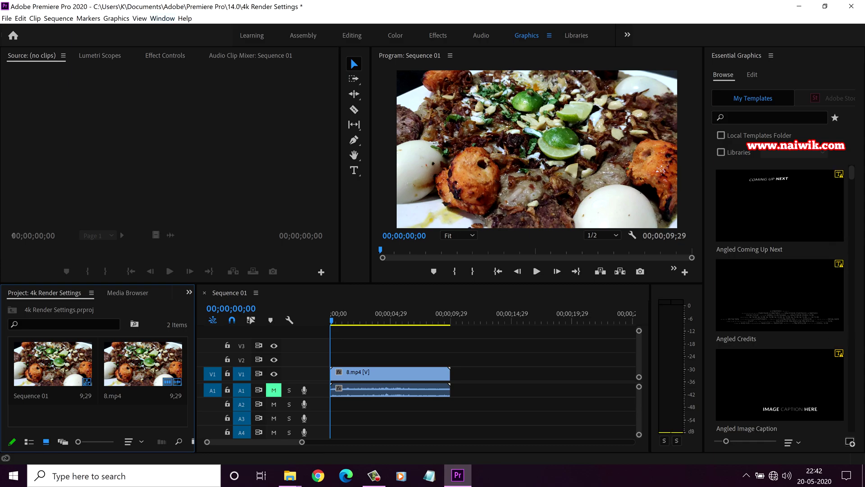
click(161, 18)
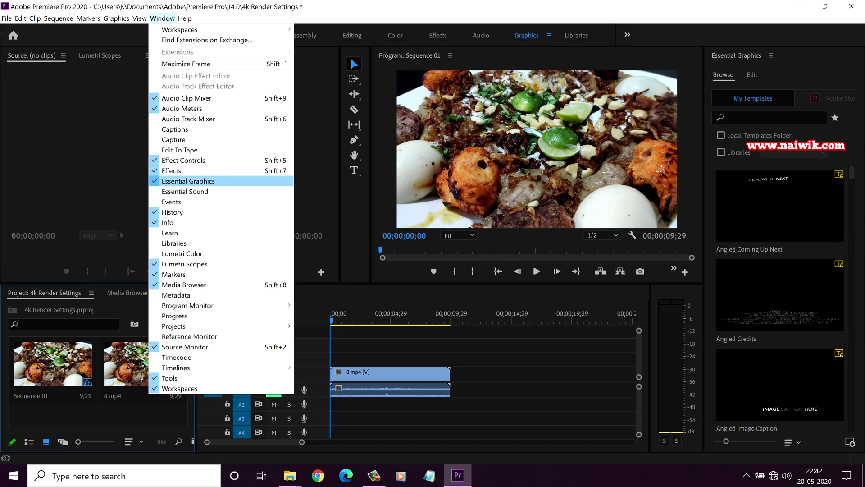
key(Escape)
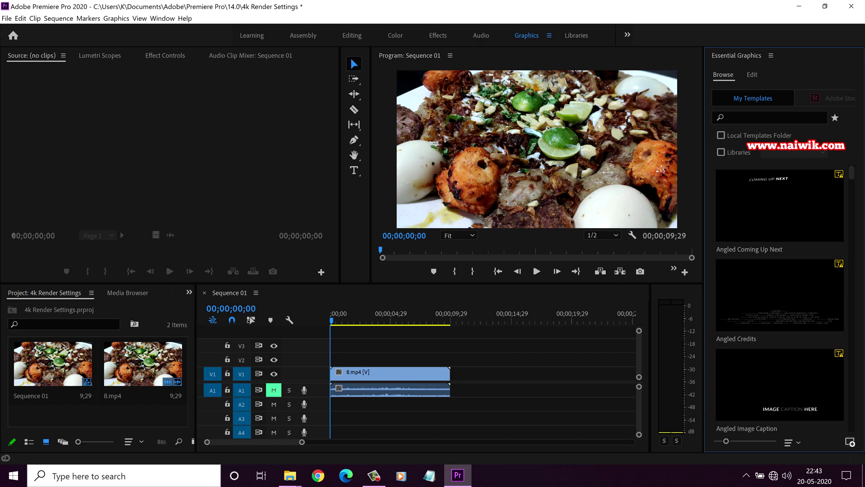
Start installing a motion graphics template and open the Motion Graphics template folder on the Desktop.
click(850, 442)
scroll(44, 180, up, 3)
click(44, 107)
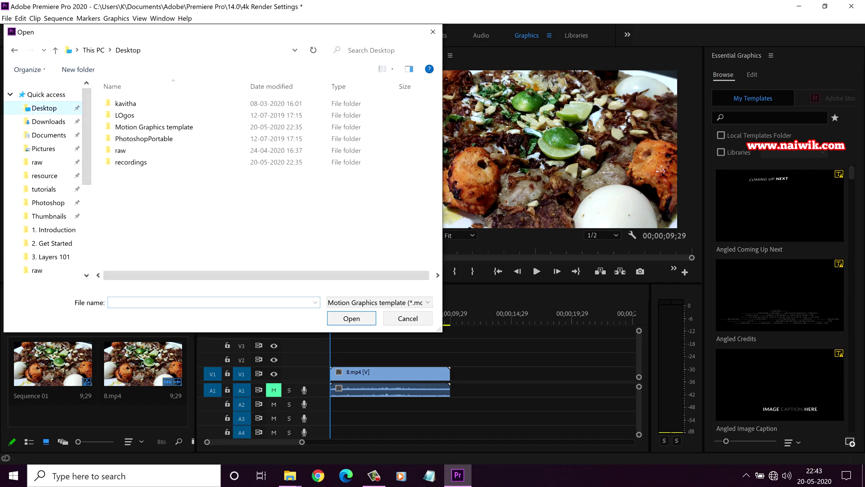
double_click(154, 126)
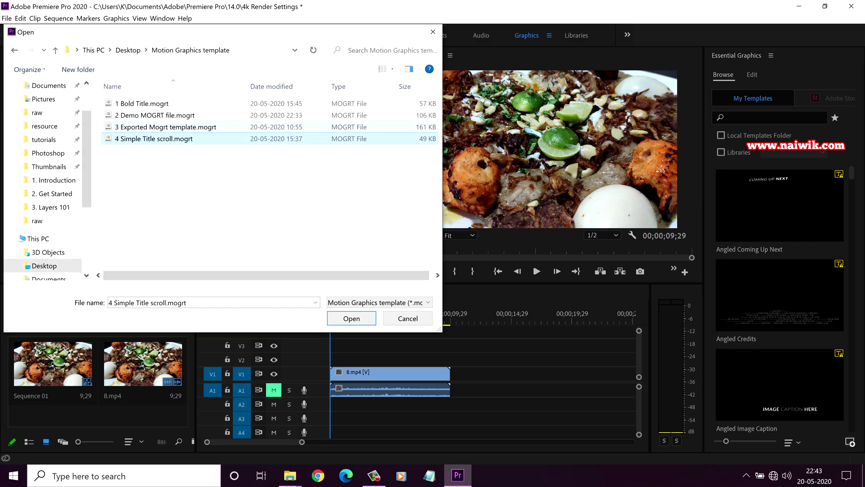
Choose 1 Bold Title.mogrt among the template files and install it.
click(165, 127)
click(155, 115)
click(142, 104)
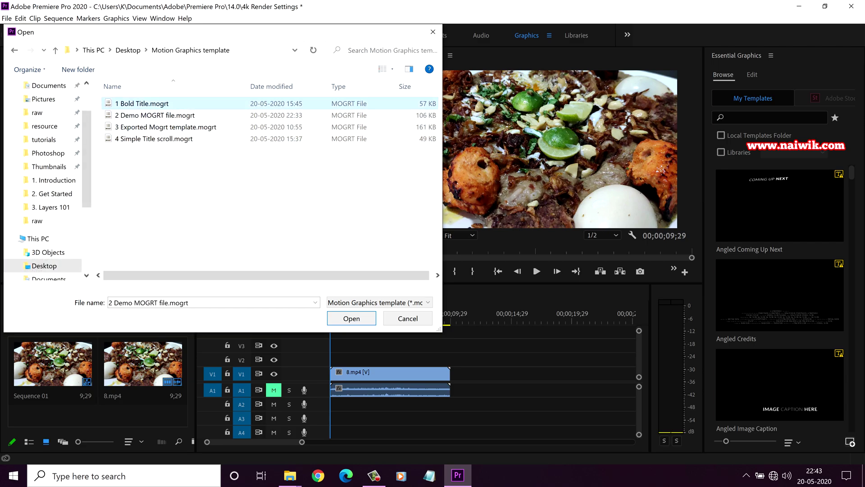
click(158, 116)
click(158, 127)
click(153, 139)
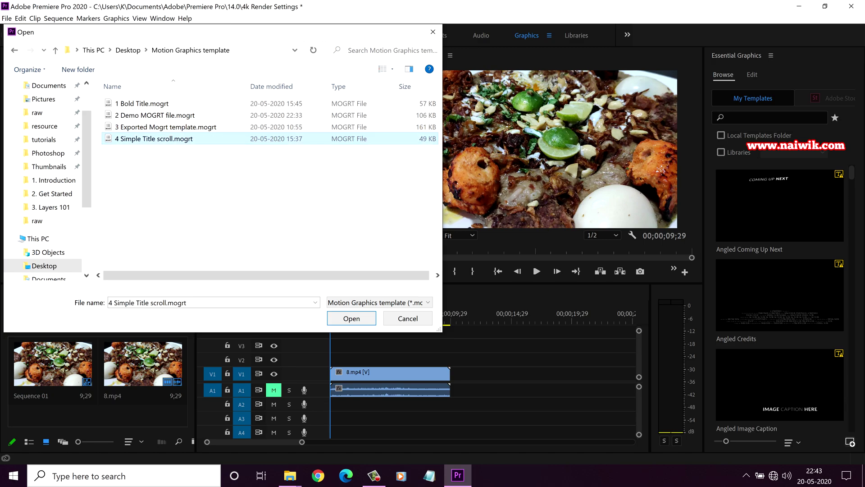
click(165, 126)
click(155, 115)
click(141, 103)
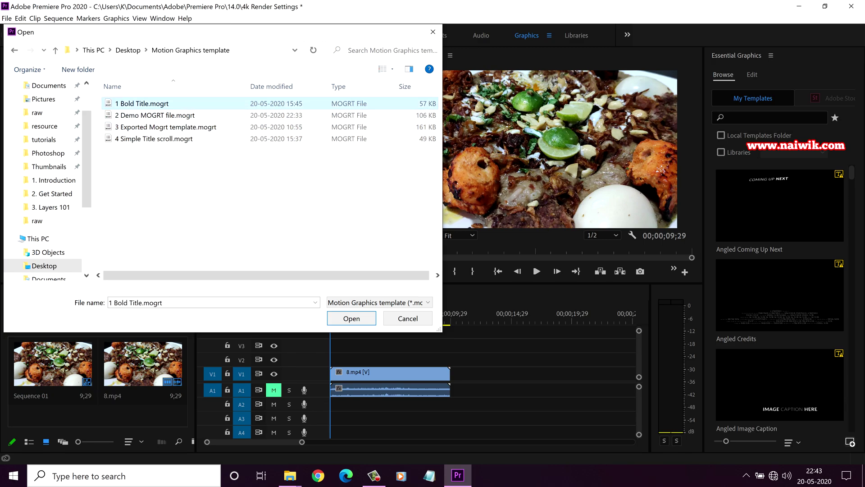
click(351, 318)
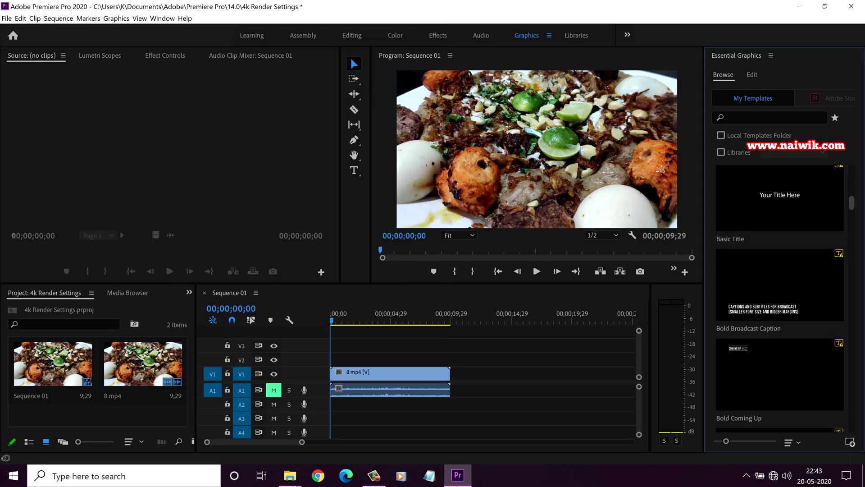
Place the installed Bold Title template with red text at the start of track V2 above 8.mp4 and play the sequence.
scroll(779, 243, down, 5)
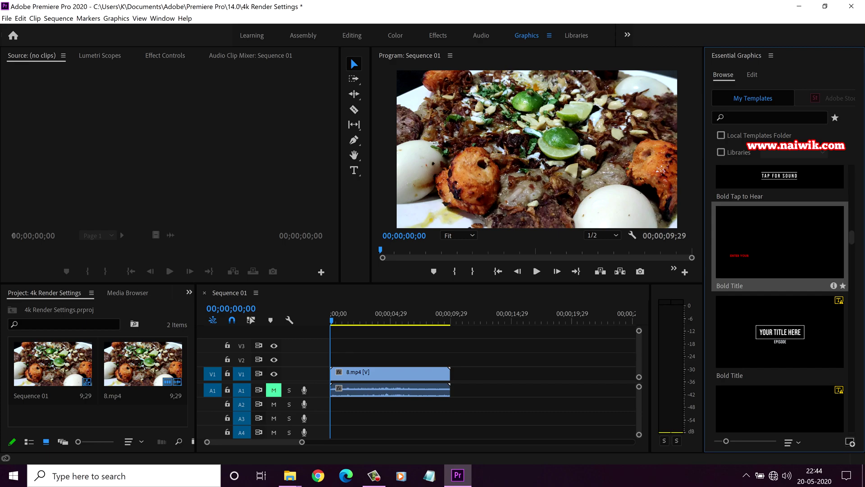
drag(780, 243, 356, 359)
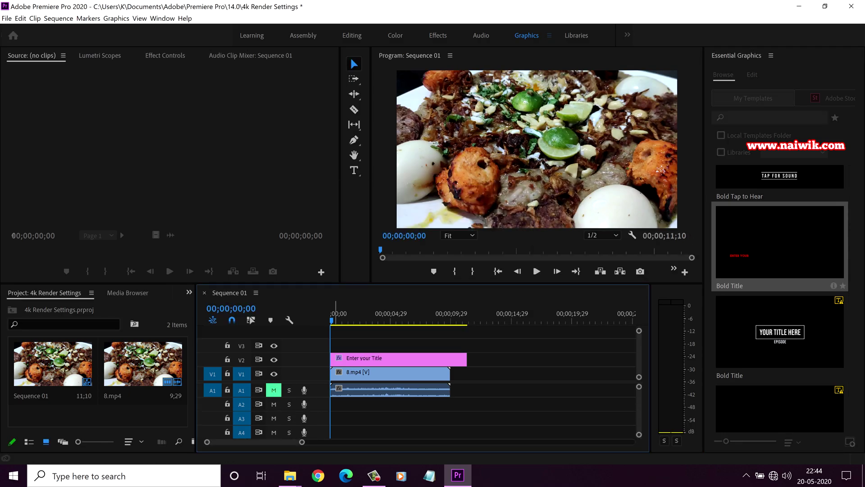
key(space)
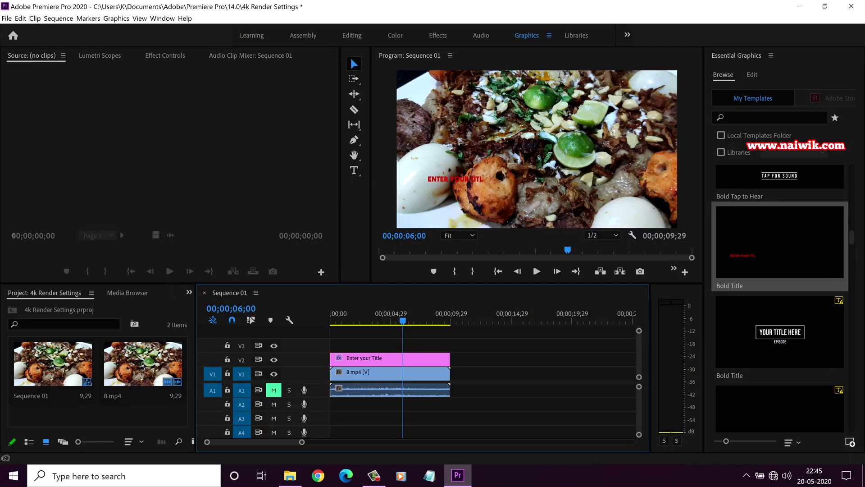
Review the template files offered for installation and close the dialog without installing any.
click(850, 442)
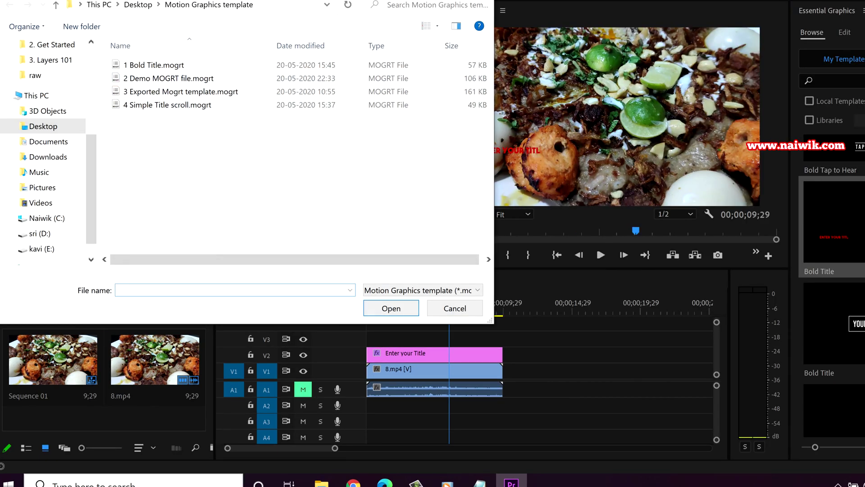
click(454, 307)
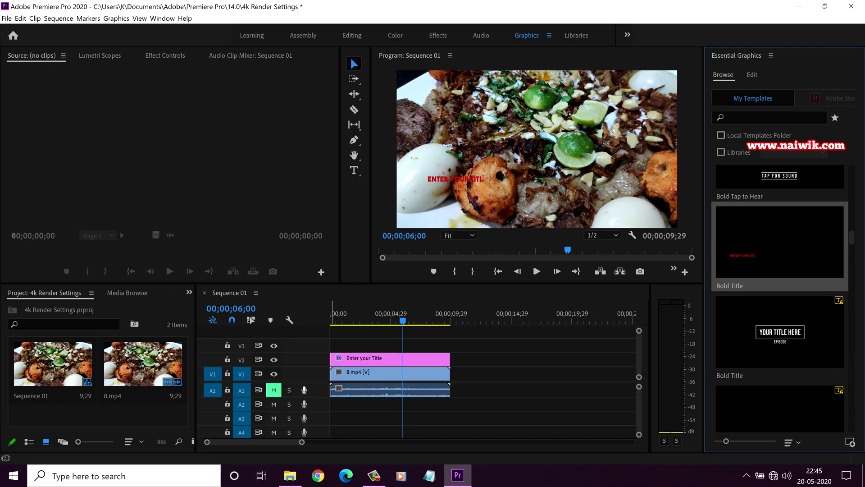
Switch to File Explorer and open the user's profile folder under Users on the C: drive.
click(290, 476)
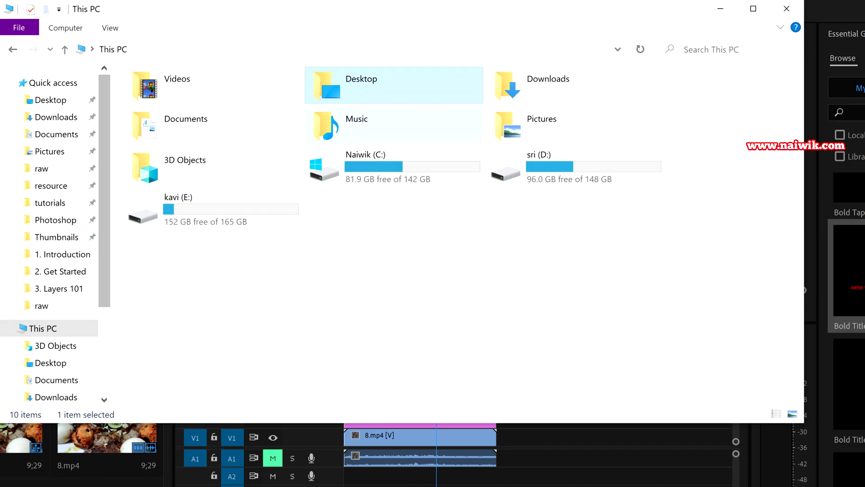
double_click(394, 167)
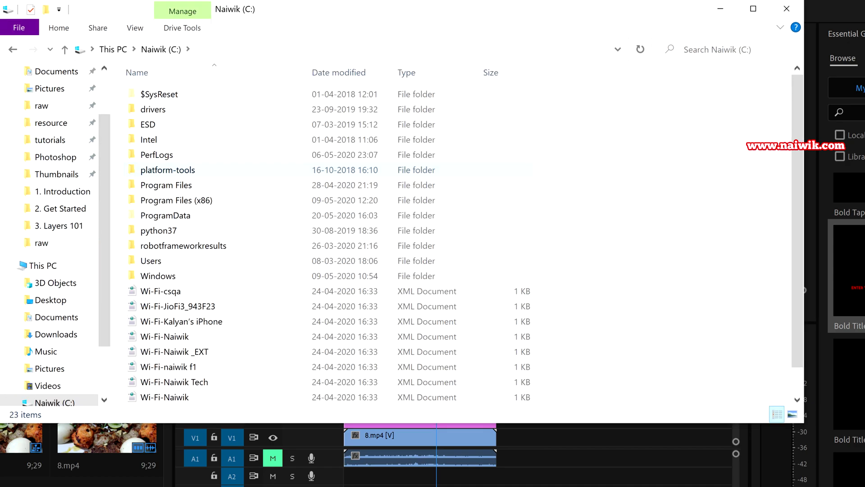
double_click(151, 261)
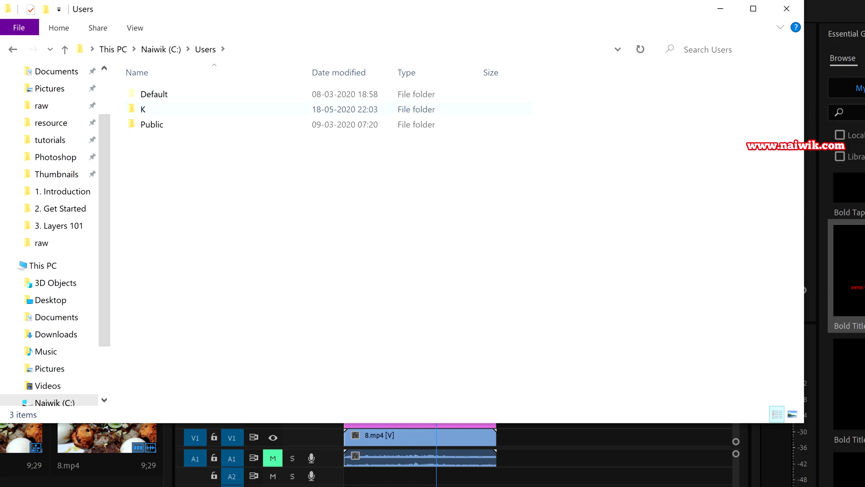
double_click(143, 109)
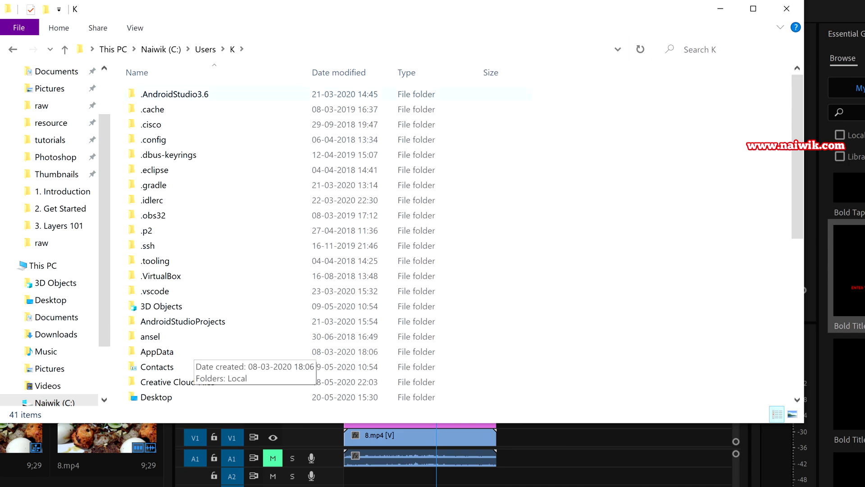
Turn the display of hidden items off and back on in the profile folder.
click(134, 27)
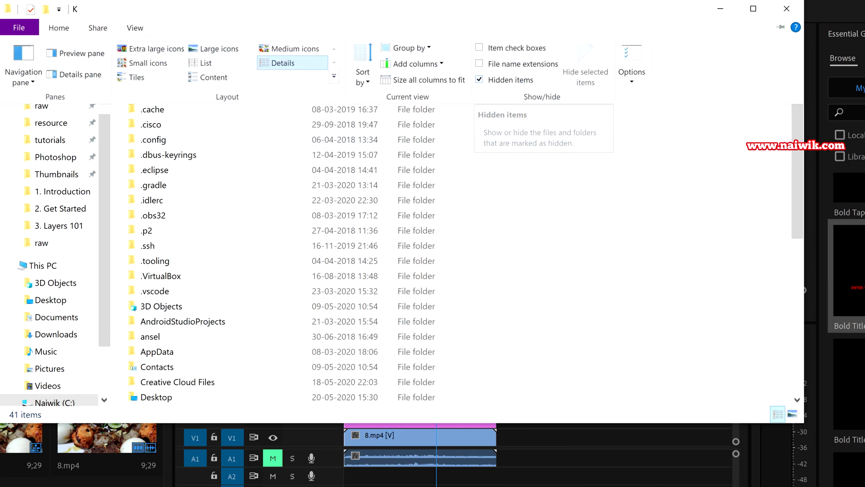
click(479, 80)
click(135, 28)
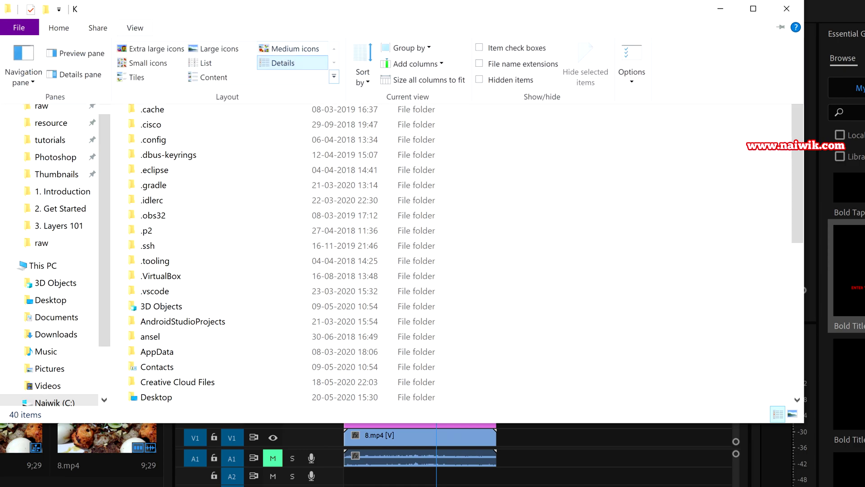
click(479, 79)
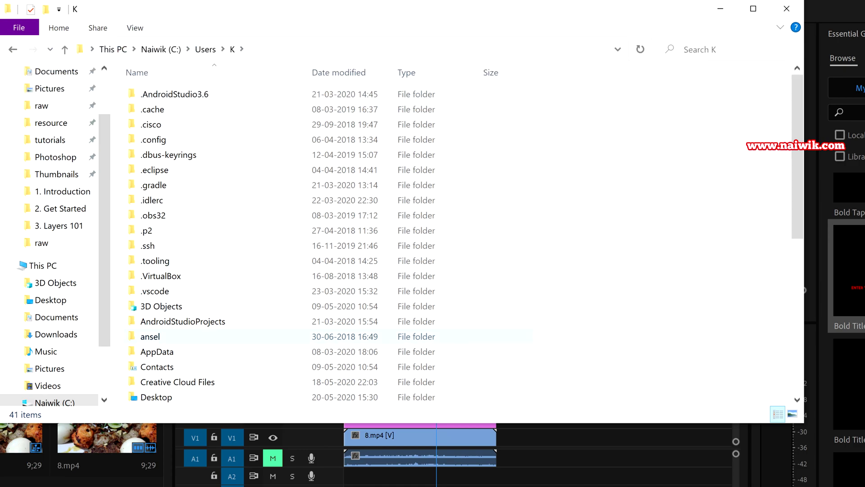
Open AppData\Roaming\Adobe\Common\Motion Graphics Templates from the profile folder and select the four MOGRT files in it.
double_click(156, 351)
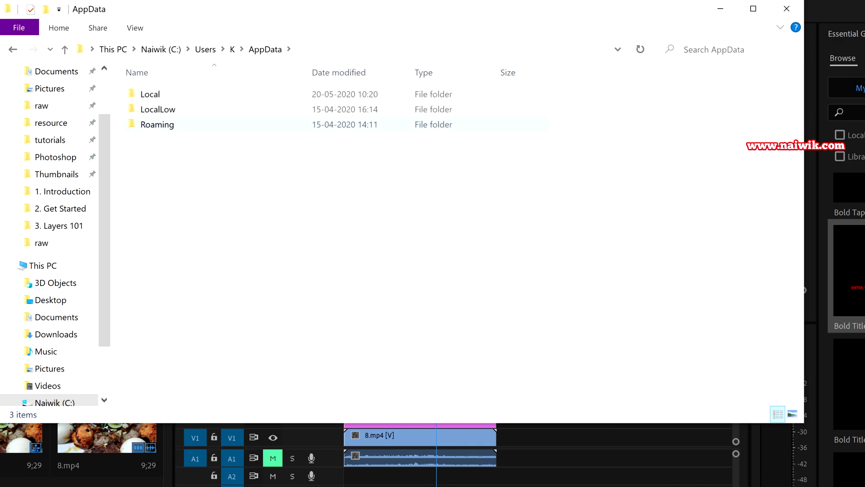
double_click(157, 125)
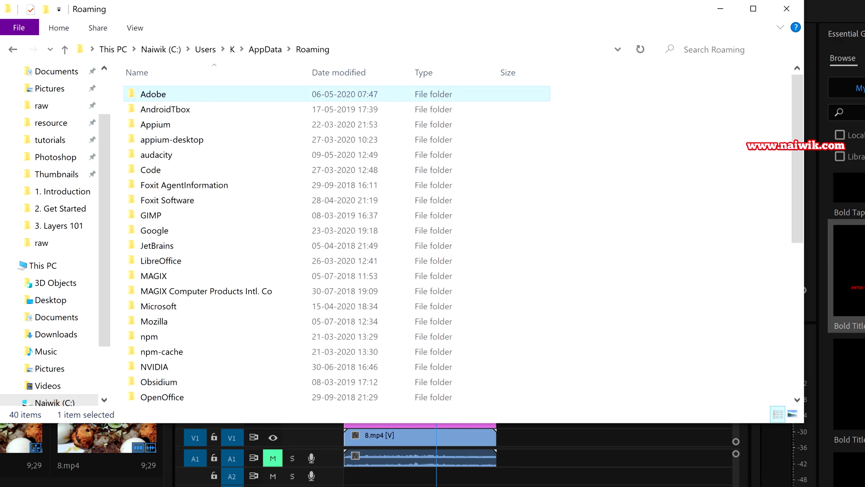
double_click(178, 94)
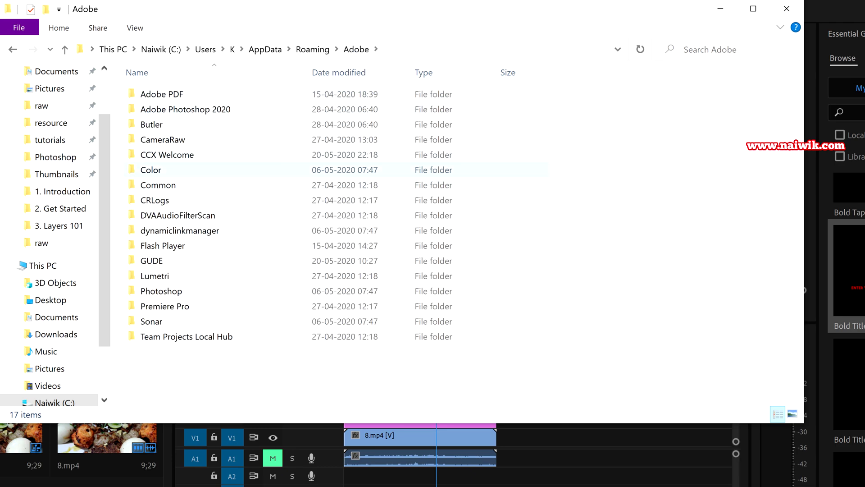
double_click(158, 185)
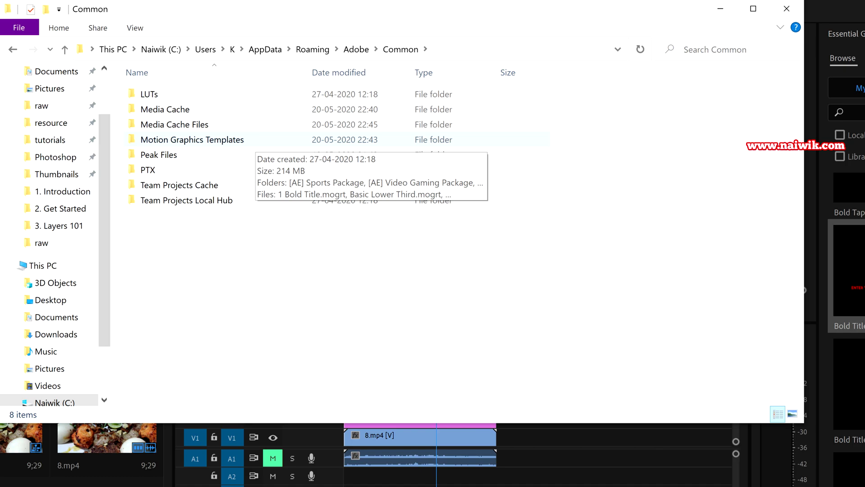
double_click(225, 140)
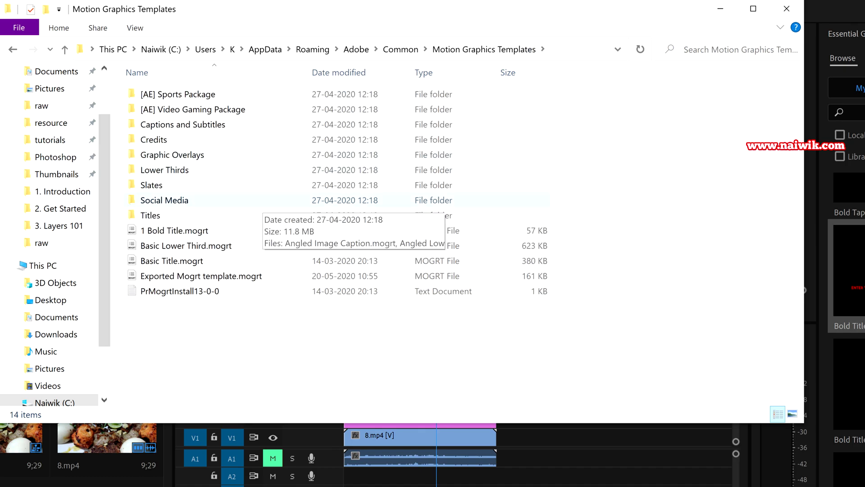
drag(605, 224, 430, 276)
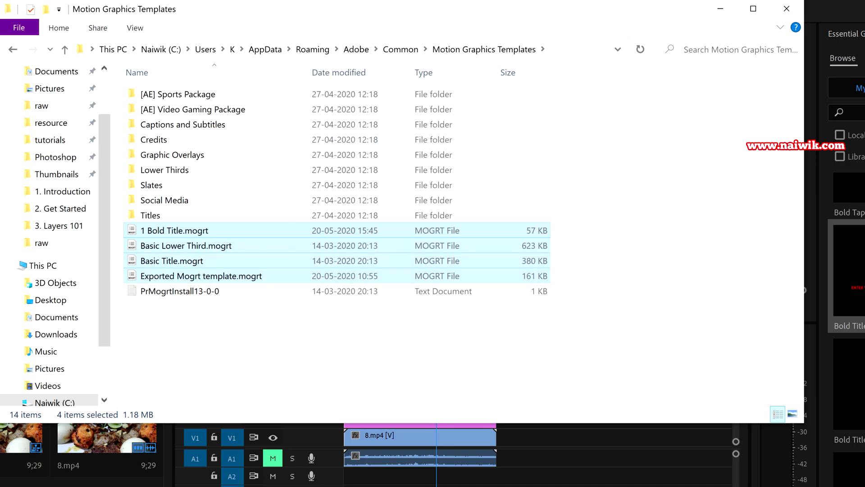
Look at the MOGRT files in the Desktop's Motion Graphics template folder in a new window, then minimize it and clear the file selection.
key(super+e)
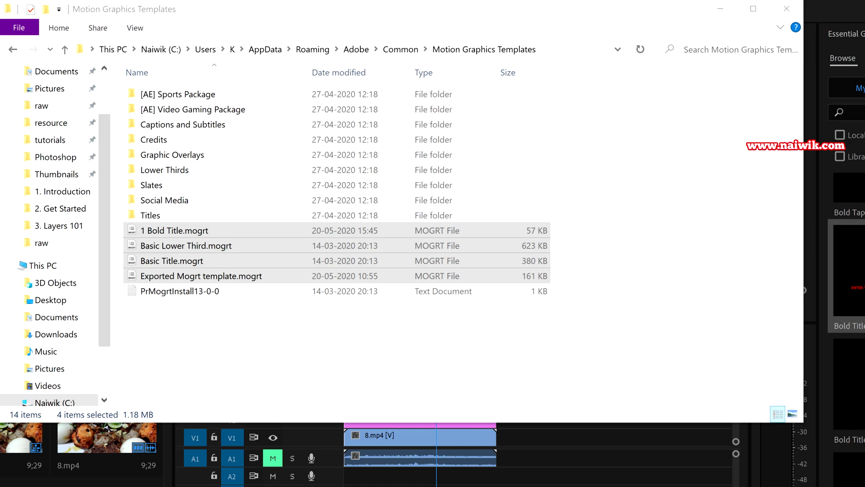
drag(122, 189, 121, 114)
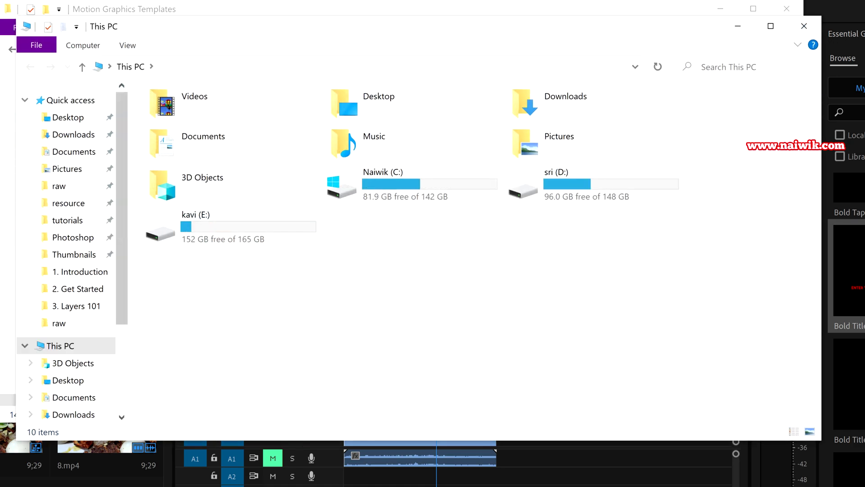
click(67, 117)
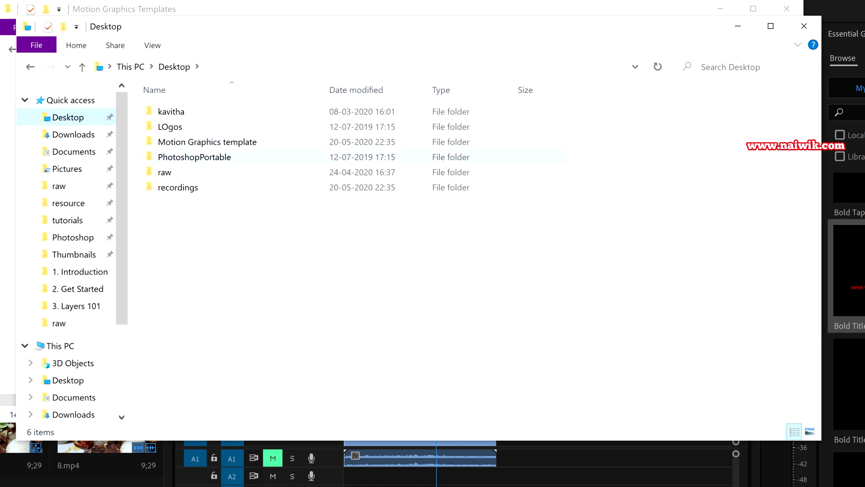
double_click(207, 141)
drag(243, 266, 188, 129)
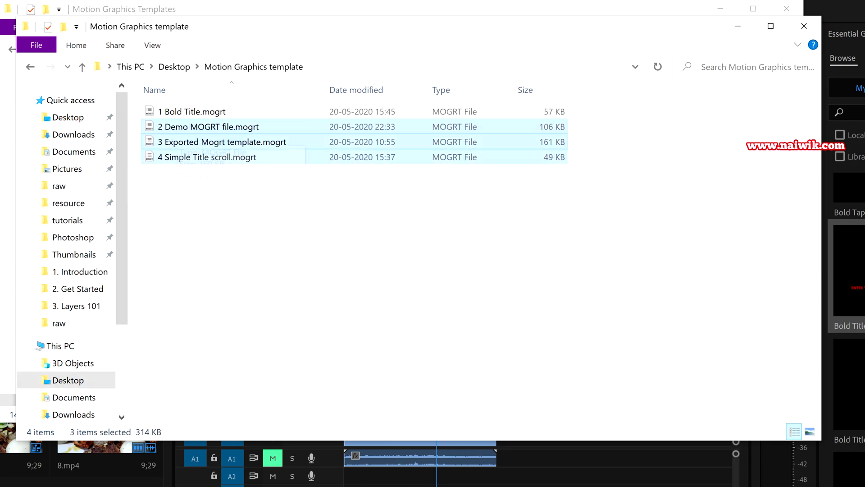
click(738, 26)
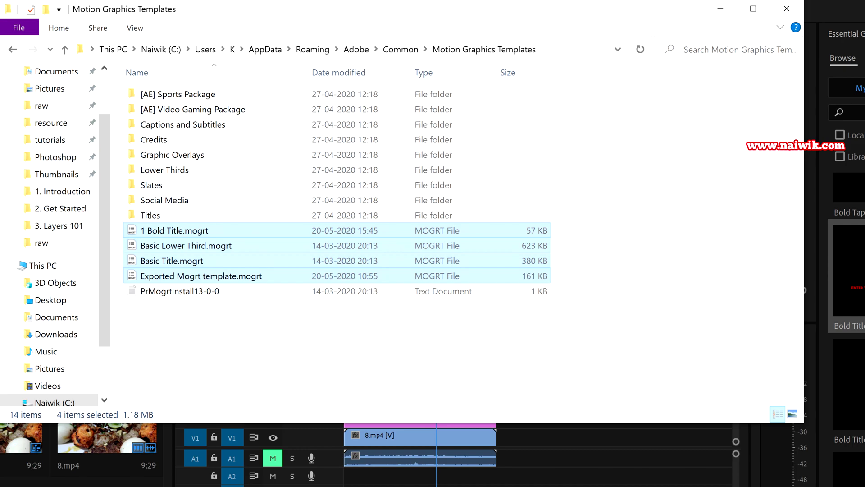
key(Escape)
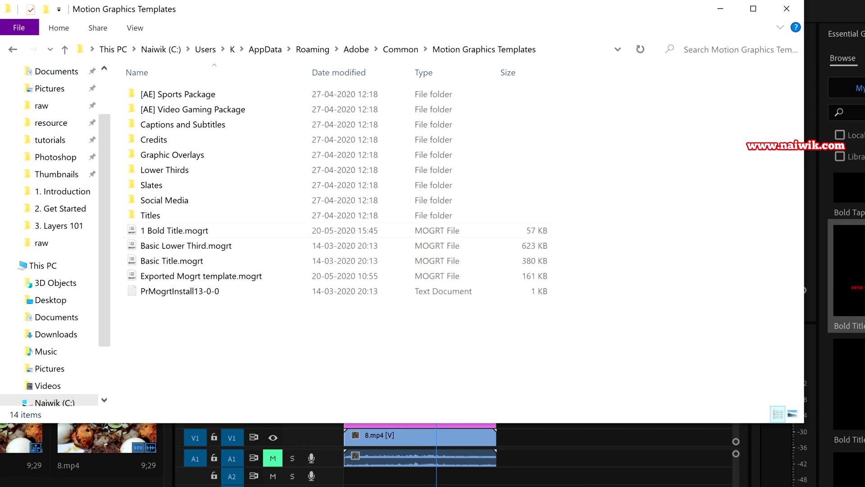
Paste the copied 2 Demo MOGRT file, 3 Exported Mogrt template and 4 Simple Title scroll files into the Motion Graphics Templates folder, then clear the selection.
key(ctrl+v)
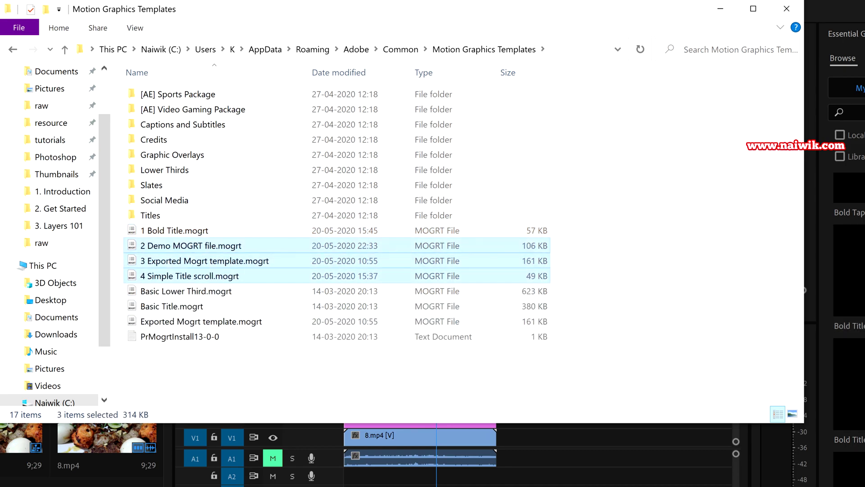
key(Escape)
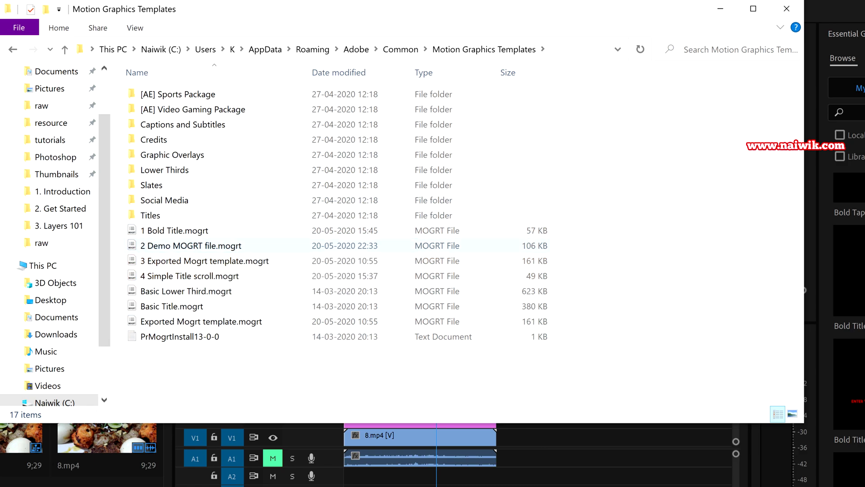
Switch back to Premiere Pro and add the Demo MOGRT file template at the start of track V3 in Sequence 01.
click(720, 8)
scroll(780, 299, down, 5)
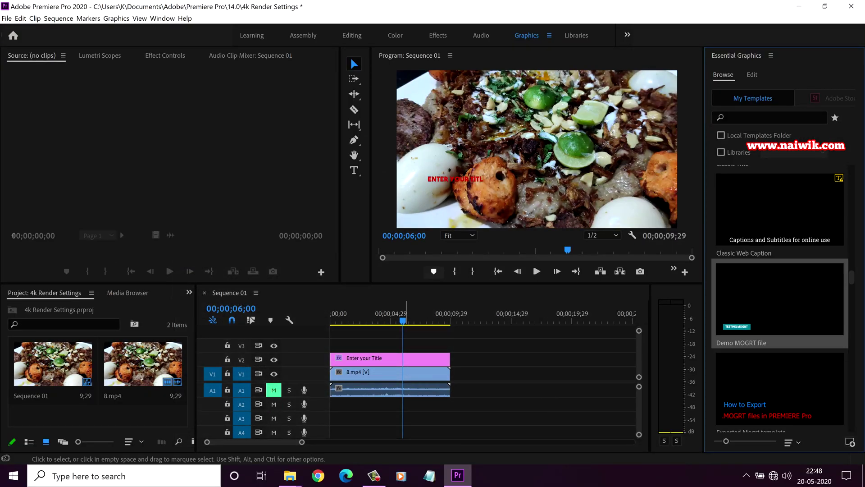
drag(780, 298, 332, 343)
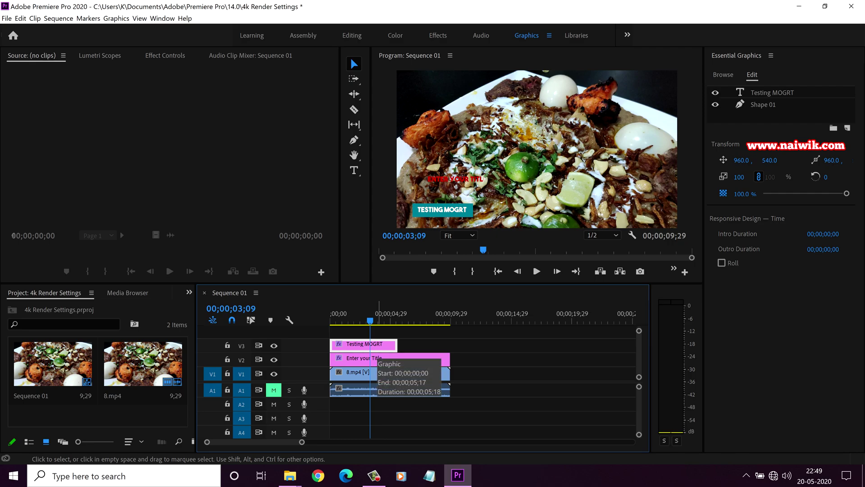
Show the graphic's effect controls and replace the Testing MOGRT text with "hi How are you".
key(shift+5)
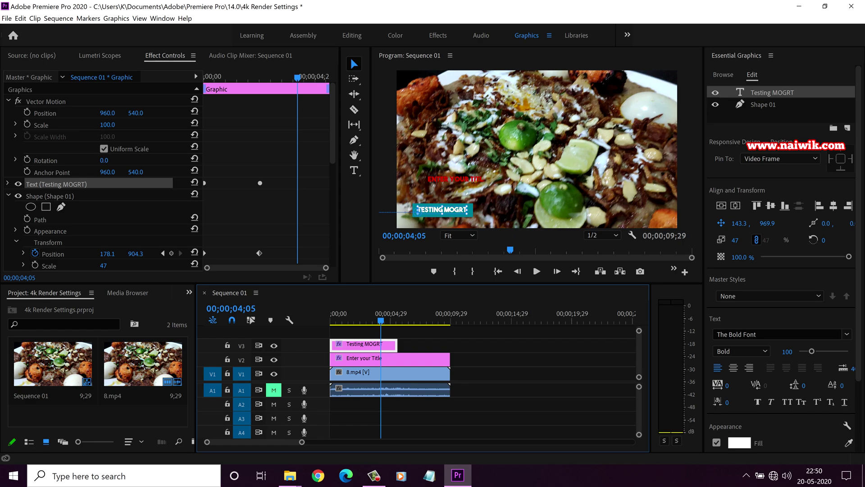
key(t)
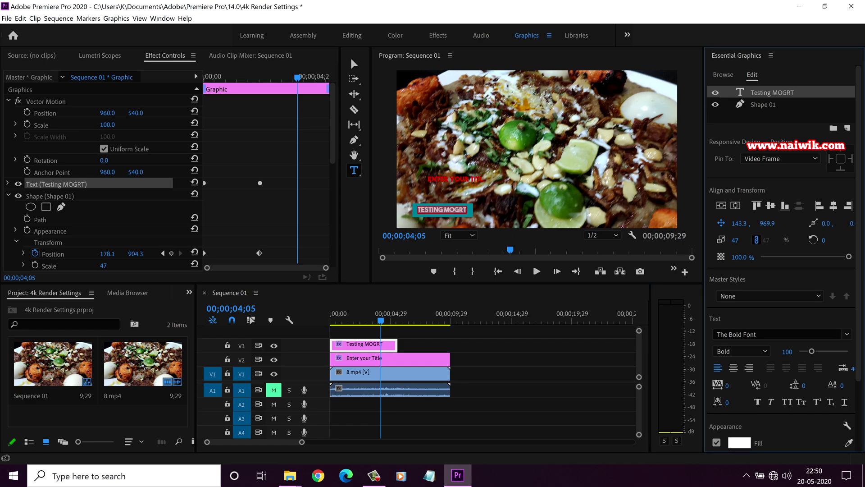
text(hi)
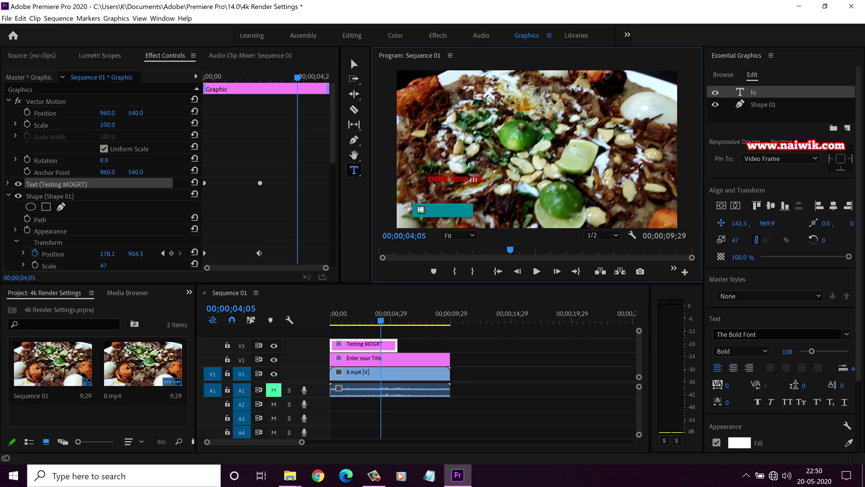
text( How are you)
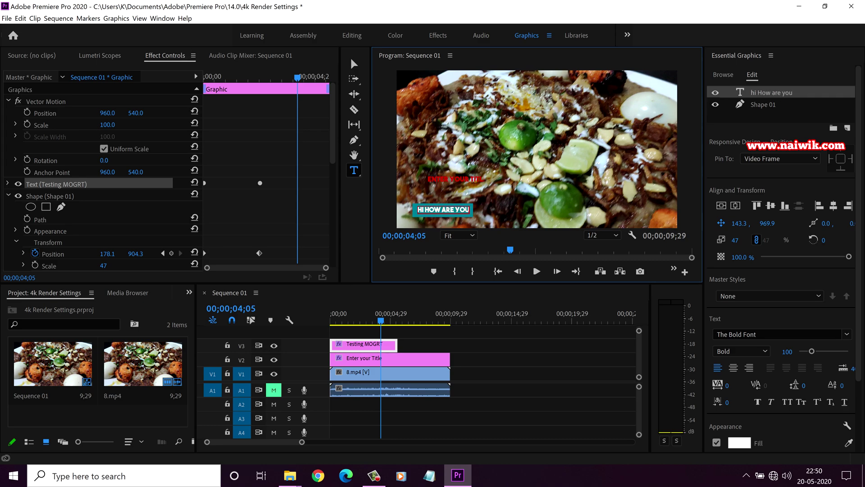
Delay the first Position keyframe of Shape 01 to a point between the graphic's start and its second Position keyframe.
click(763, 105)
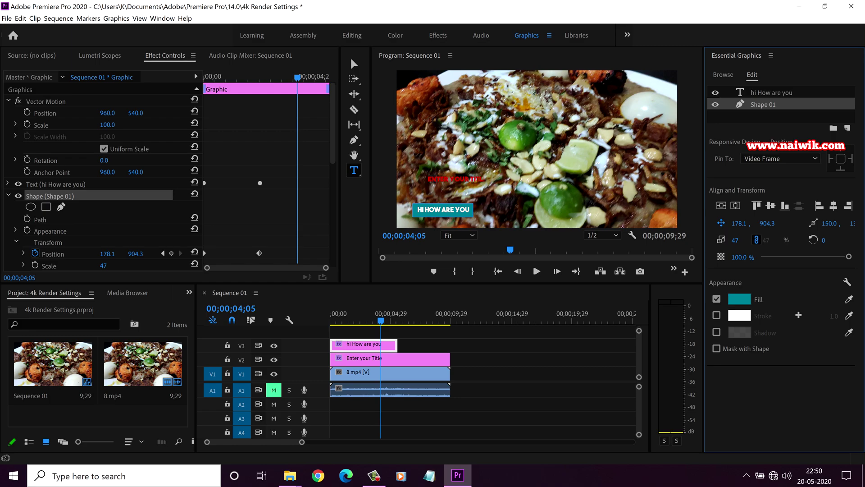
drag(297, 77, 259, 78)
drag(204, 254, 225, 253)
Play Sequence 01 from the beginning twice to check the animation of the text and its background shape.
key(Home)
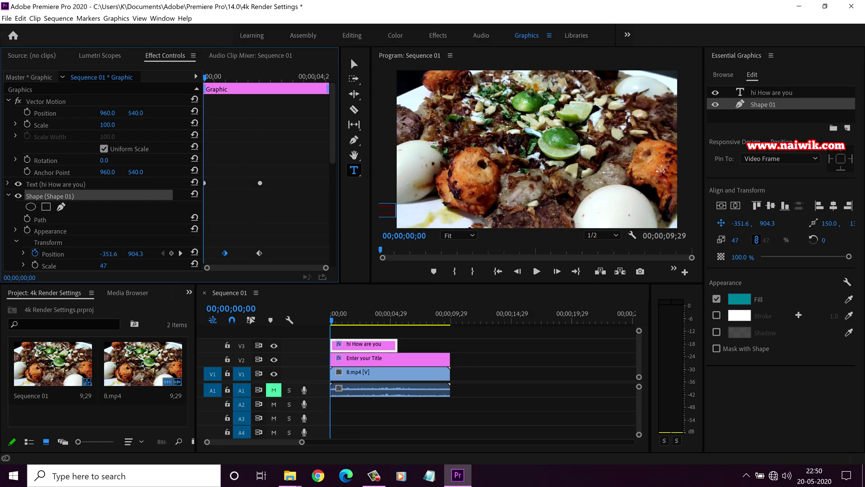
click(536, 271)
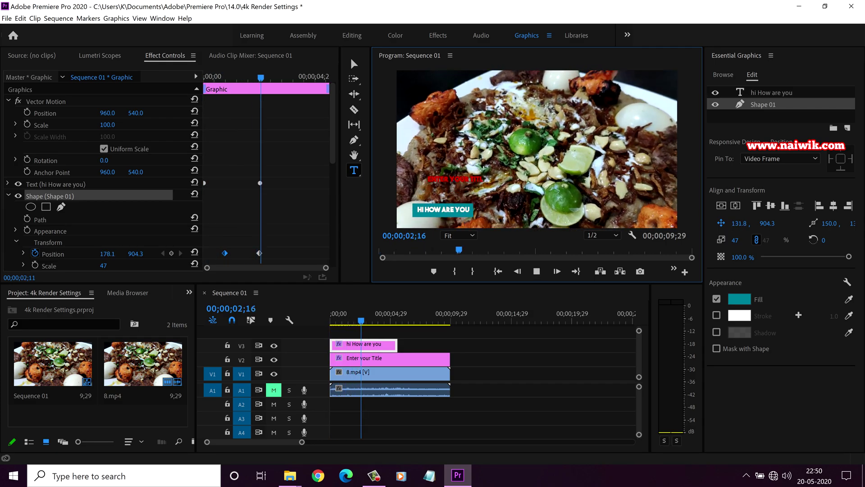
drag(392, 318, 330, 317)
key(space)
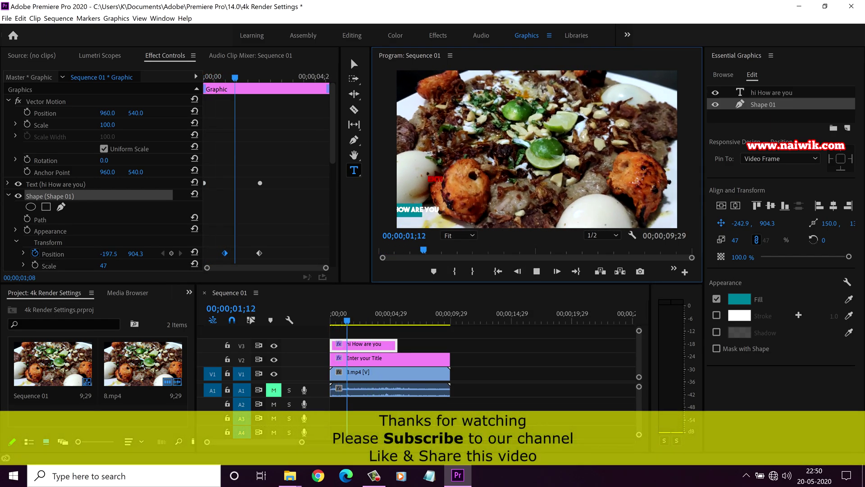